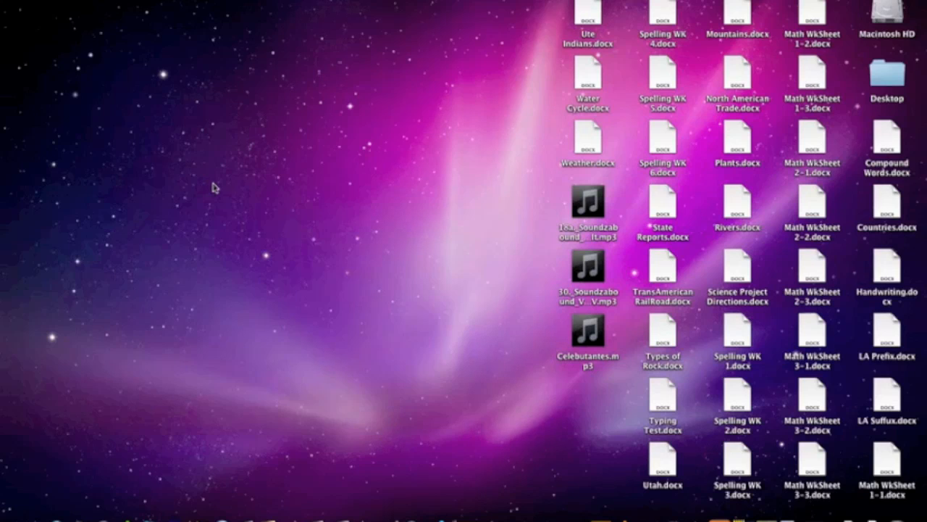
Step: Create a new folder on the desktop and name it Math
{"action": "right_click", "coordinate": [280, 174]}
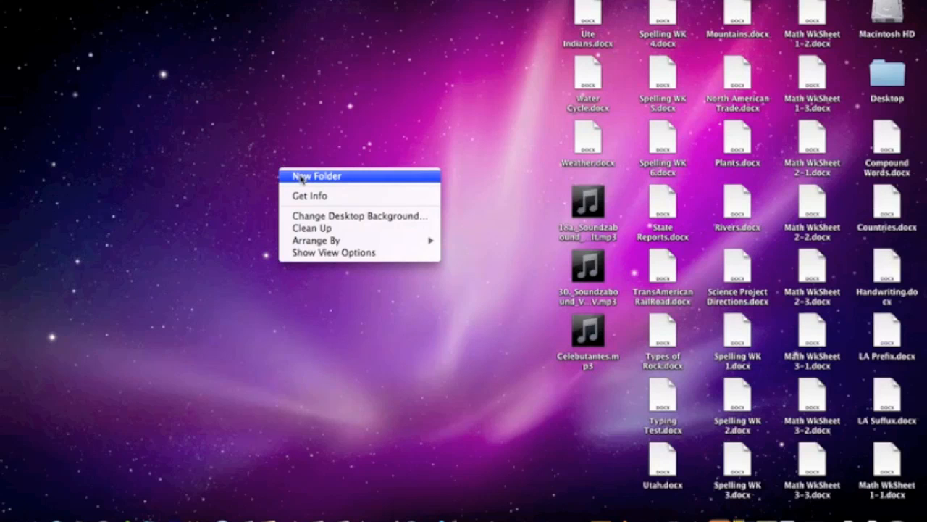
{"action": "left_click", "coordinate": [301, 178]}
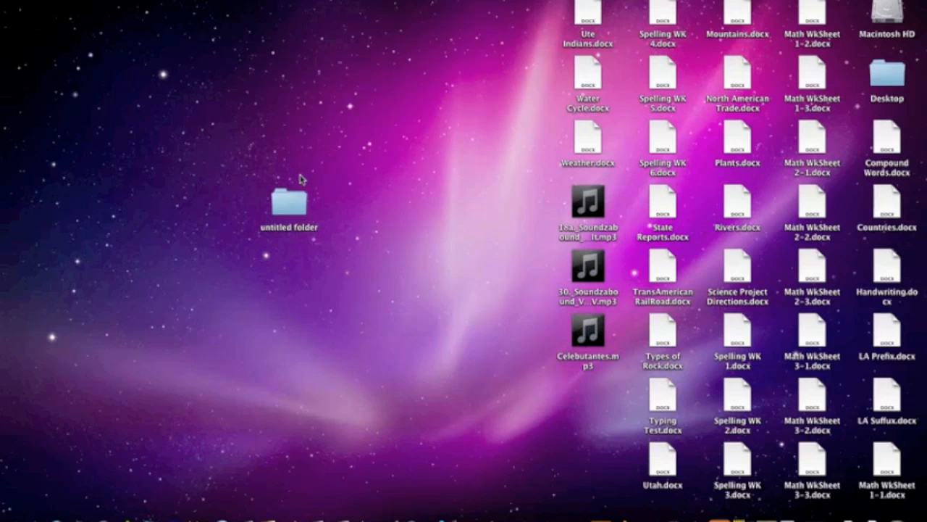
{"action": "left_click", "coordinate": [295, 215]}
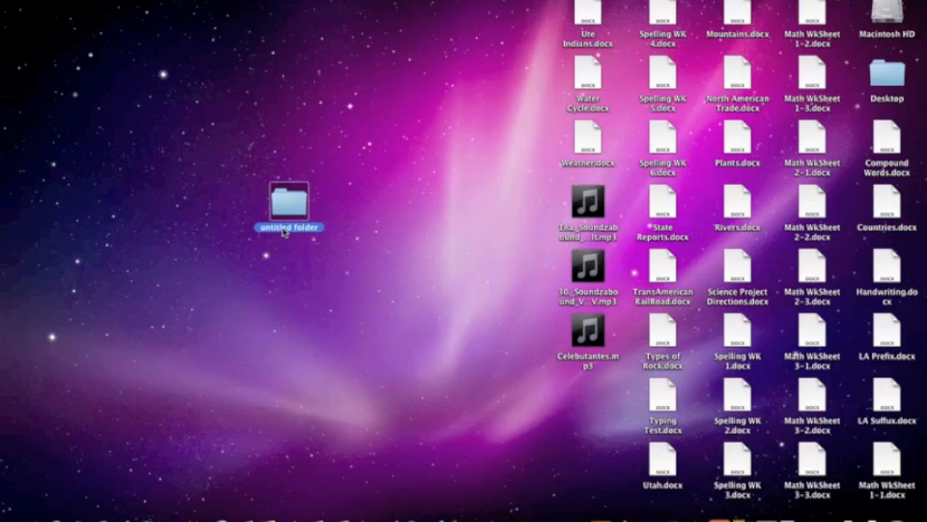
{"action": "key", "text": "Return"}
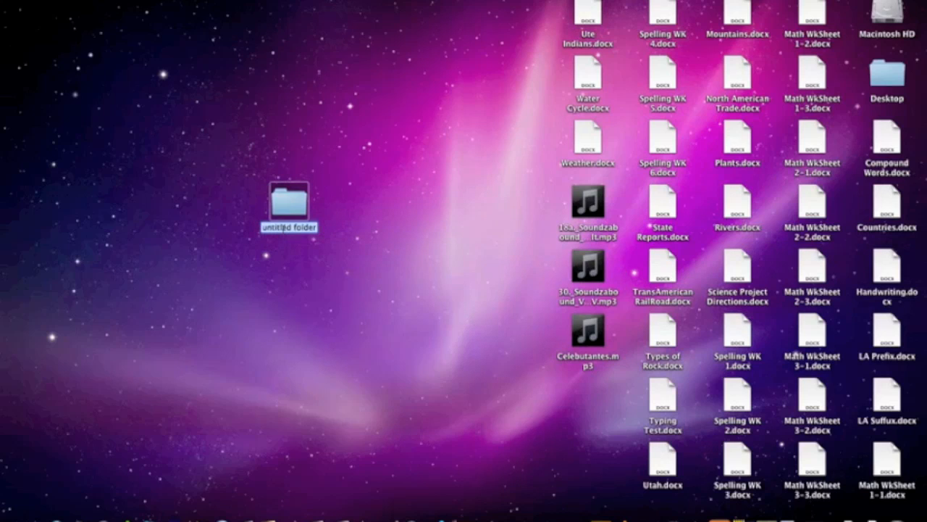
{"action": "type", "text": "Math"}
{"action": "key", "text": "Return"}
{"action": "left_click", "coordinate": [352, 253]}
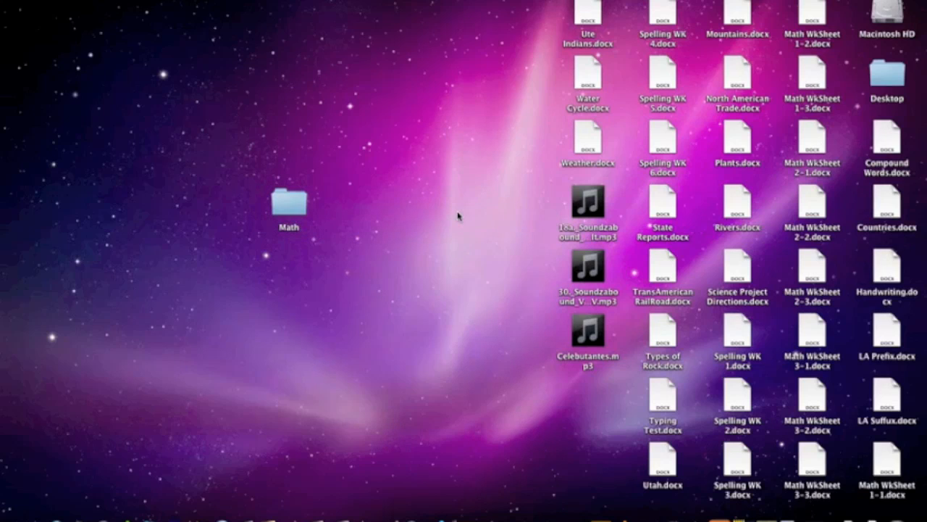
Step: Create another desktop folder and name it Science
{"action": "right_click", "coordinate": [364, 129]}
{"action": "left_click", "coordinate": [378, 132]}
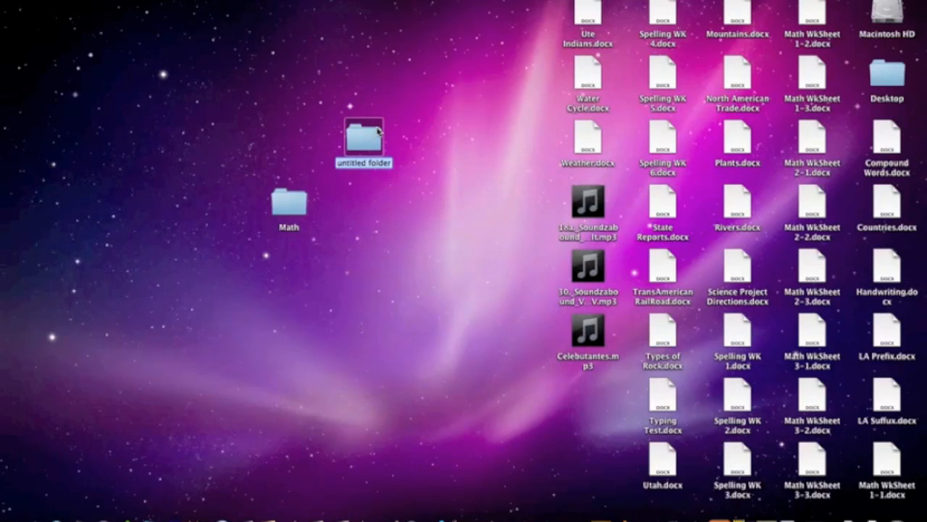
{"action": "type", "text": "Science"}
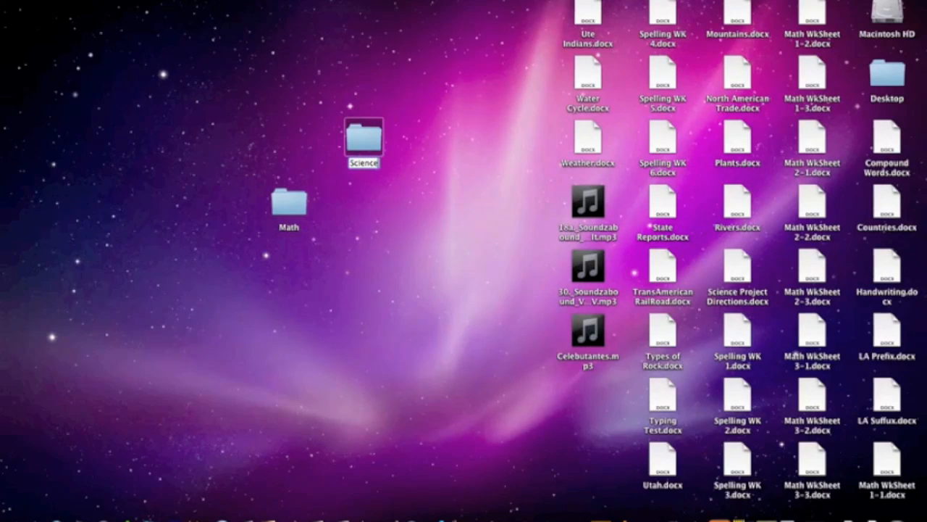
{"action": "key", "text": "Escape"}
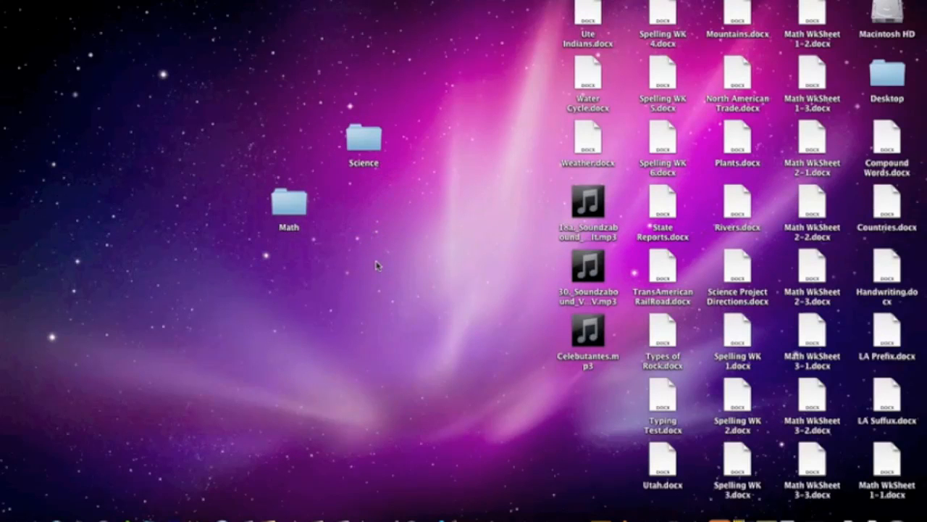
Step: Create a third desktop folder and name it Music
{"action": "right_click", "coordinate": [377, 262]}
{"action": "left_click", "coordinate": [404, 269]}
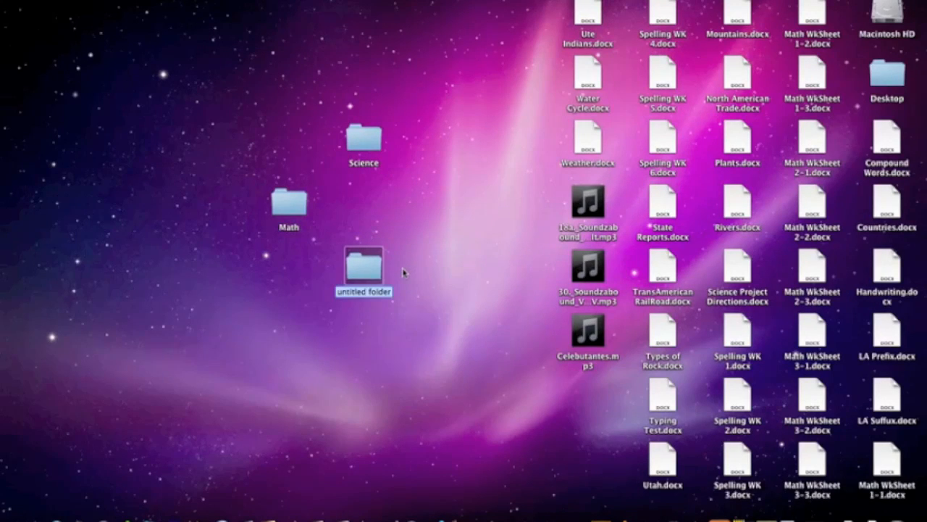
{"action": "type", "text": "Musci"}
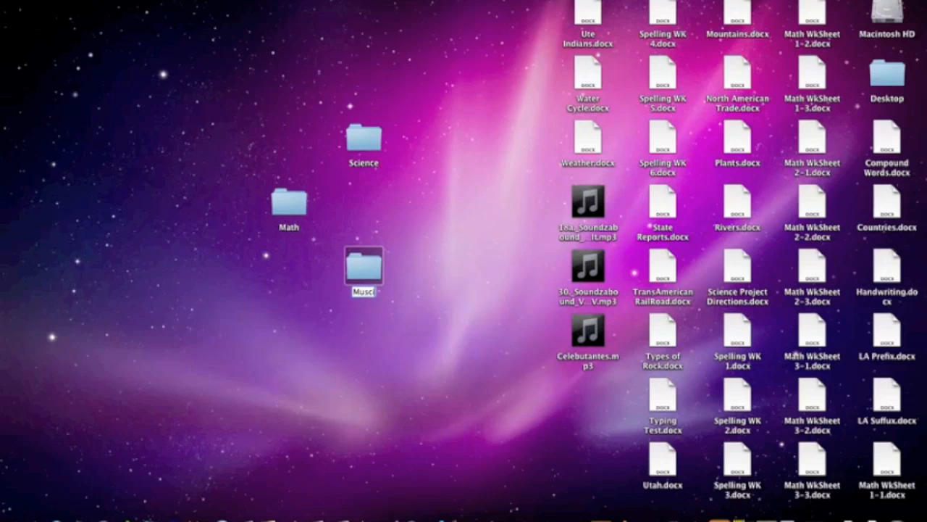
{"action": "key", "text": "BackSpace"}
{"action": "key", "text": "BackSpace"}
{"action": "type", "text": "ic"}
{"action": "key", "text": "Return"}
Step: Create a fourth desktop folder and name it Spelling
{"action": "right_click", "coordinate": [476, 130]}
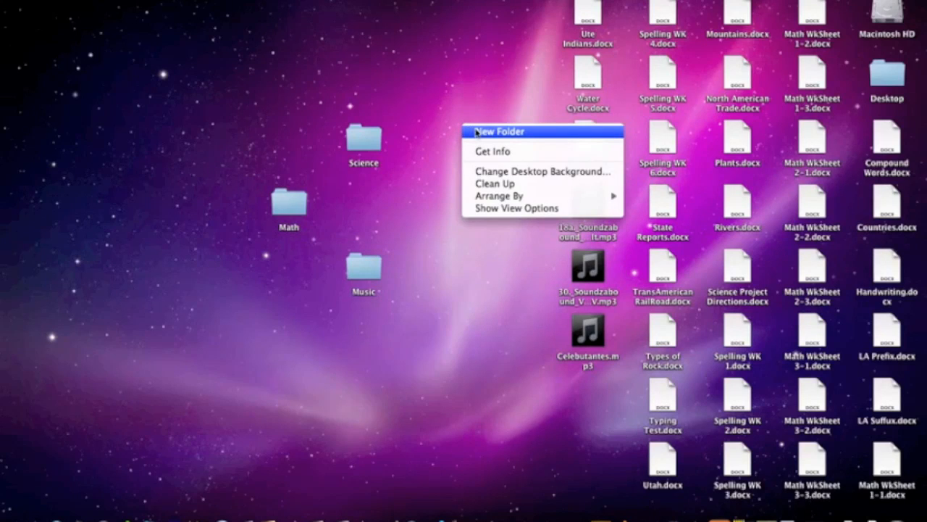
{"action": "left_click", "coordinate": [477, 133]}
{"action": "type", "text": "SPellin"}
{"action": "key", "text": "BackSpace"}
{"action": "key", "text": "BackSpace"}
{"action": "key", "text": "BackSpace"}
{"action": "key", "text": "BackSpace"}
{"action": "key", "text": "BackSpace"}
{"action": "type", "text": "pelling"}
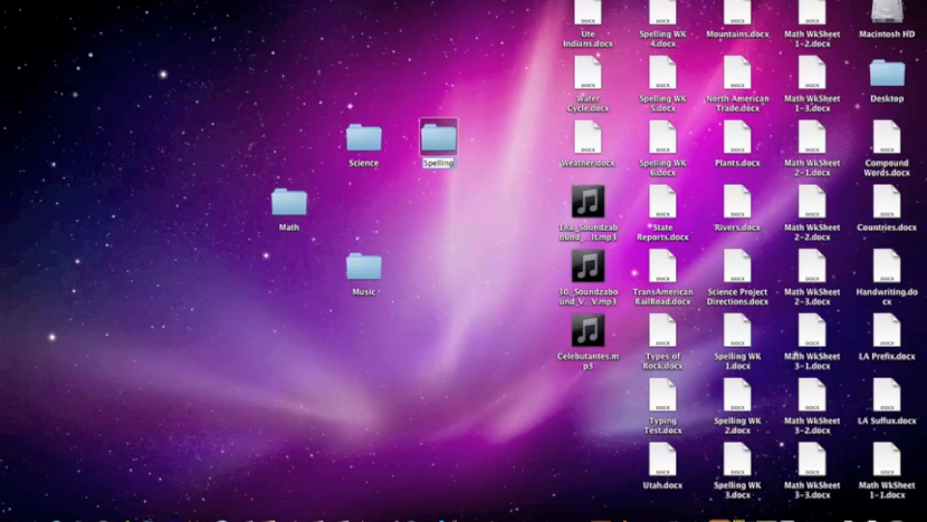
{"action": "key", "text": "Return"}
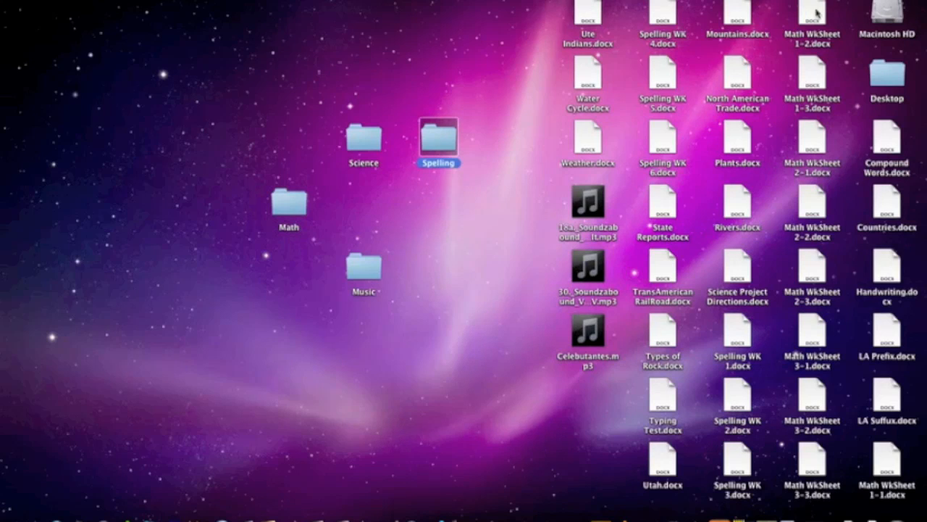
Step: Move all the Math WkSheet files, 1-1 through 3-3, from the desktop into the Math folder
{"action": "left_click_drag", "start_coordinate": [817, 12], "coordinate": [301, 194]}
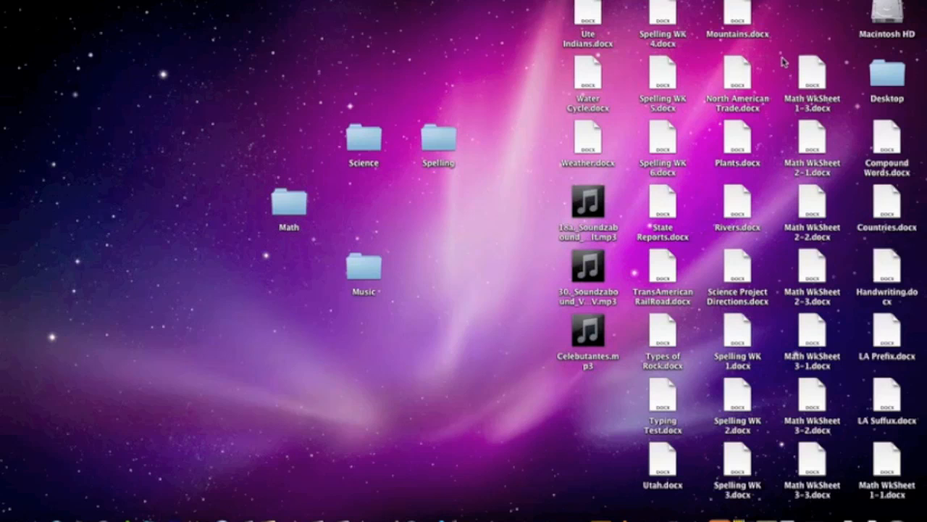
{"action": "left_click_drag", "start_coordinate": [781, 48], "coordinate": [292, 216]}
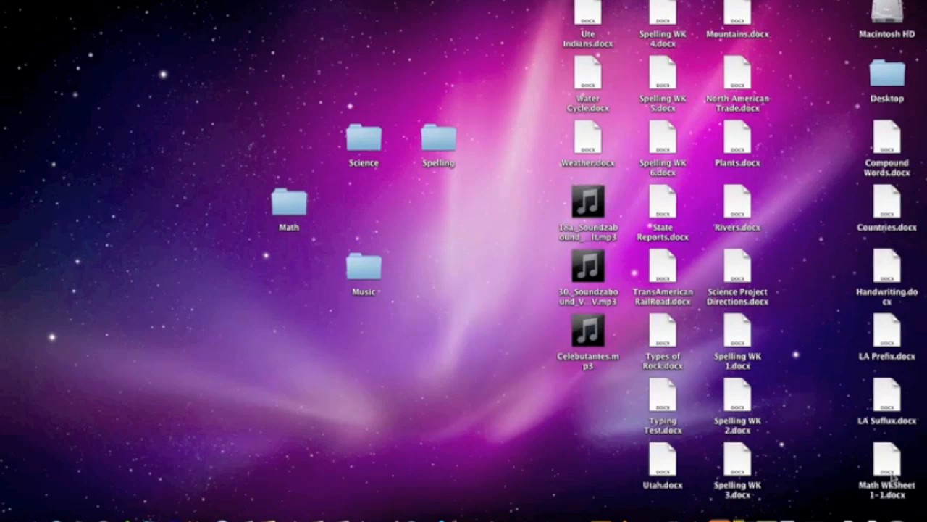
{"action": "left_click_drag", "start_coordinate": [894, 471], "coordinate": [286, 213]}
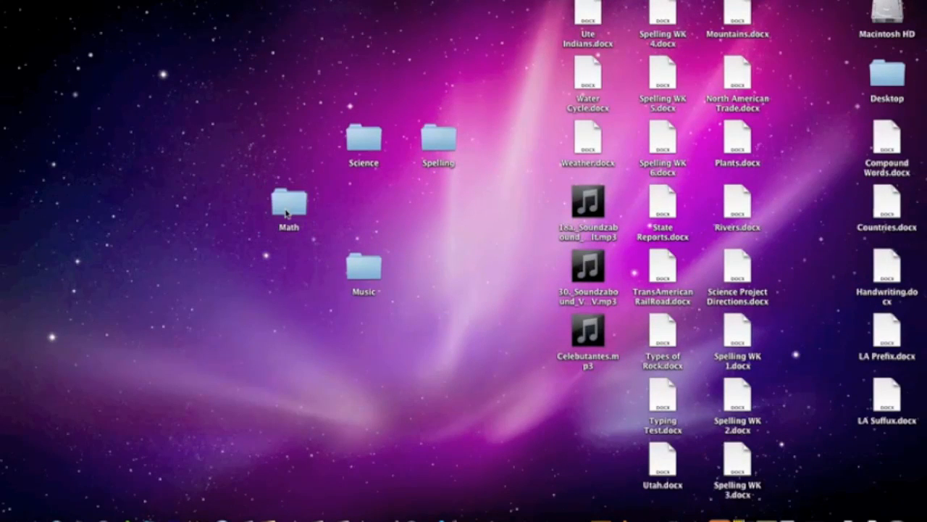
Step: Move Weather.docx and Water Cycle.docx into the Science folder and the three MP3 files into the Music folder
{"action": "left_click", "coordinate": [591, 144]}
{"action": "left_click_drag", "start_coordinate": [591, 144], "coordinate": [364, 141]}
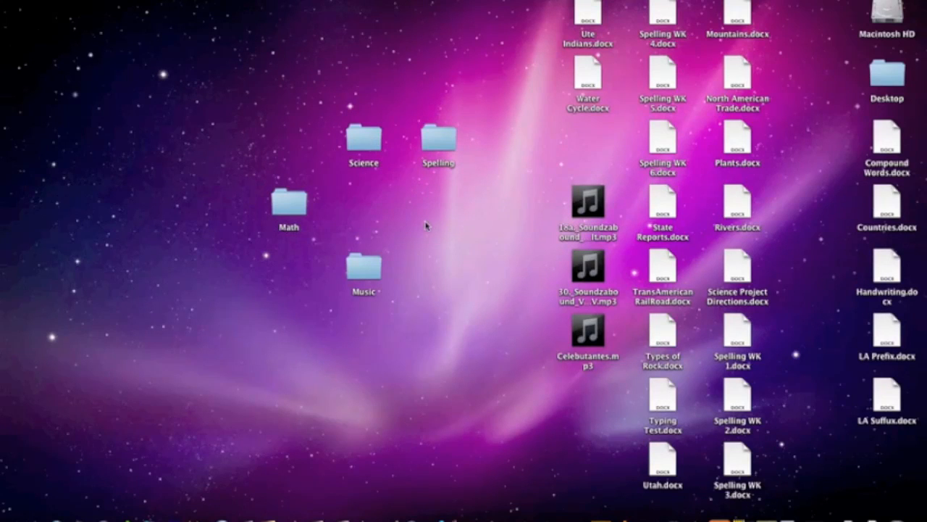
{"action": "left_click_drag", "start_coordinate": [539, 171], "coordinate": [364, 269]}
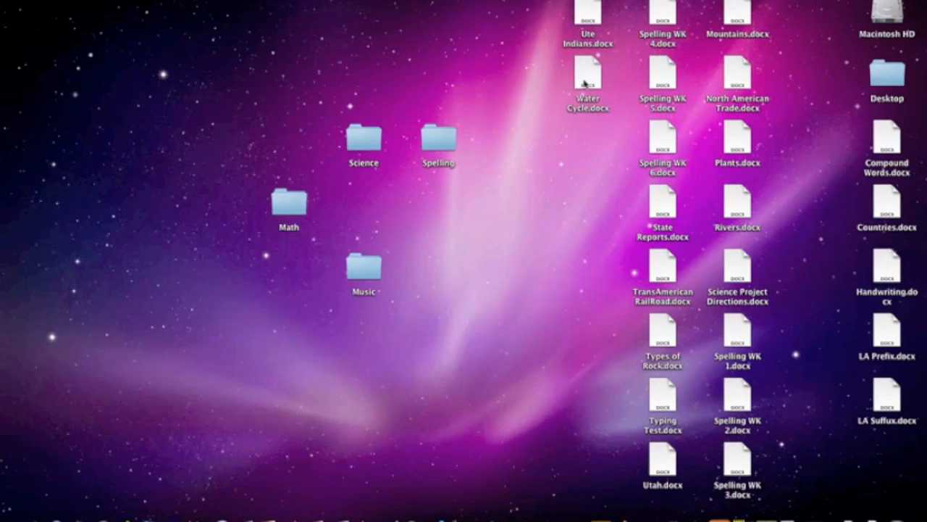
{"action": "left_click_drag", "start_coordinate": [587, 79], "coordinate": [363, 142]}
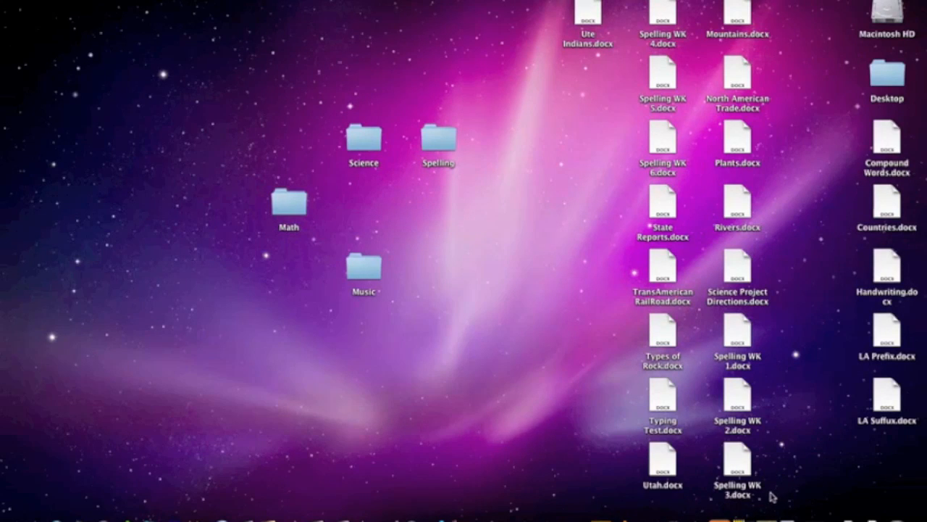
Step: Move Spelling WK 1 through 6 into the Spelling folder, and Science Project Directions, Rivers, Plants and Mountains into the Science folder
{"action": "left_click_drag", "start_coordinate": [774, 501], "coordinate": [439, 138]}
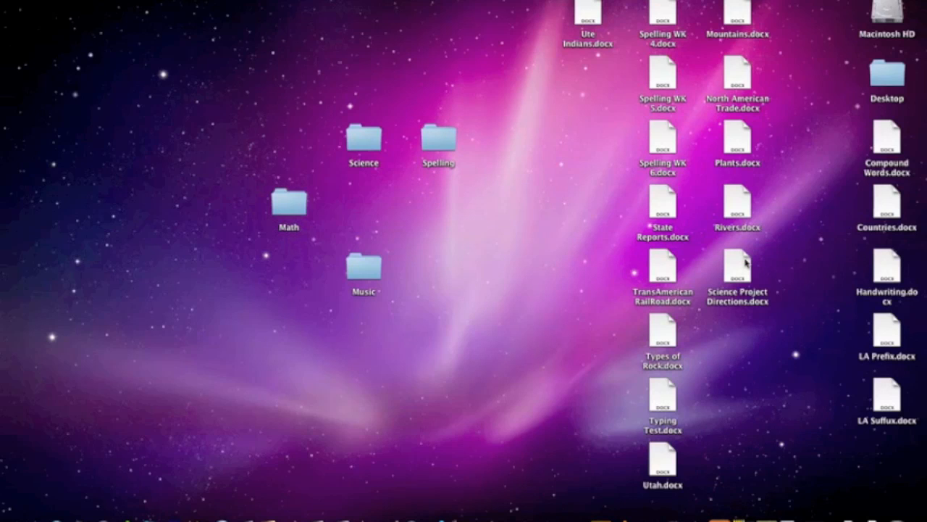
{"action": "left_click_drag", "start_coordinate": [746, 265], "coordinate": [364, 144]}
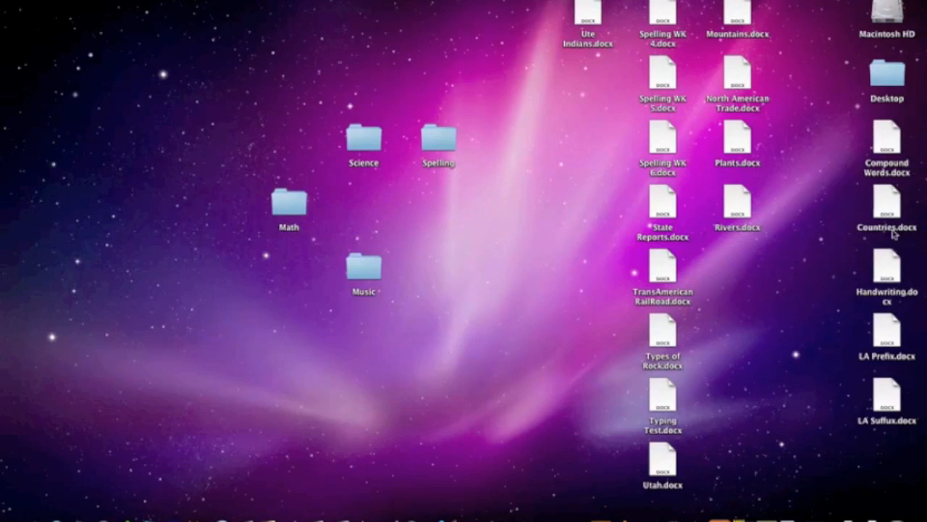
{"action": "left_click", "coordinate": [736, 209]}
{"action": "left_click_drag", "start_coordinate": [763, 247], "coordinate": [364, 142]}
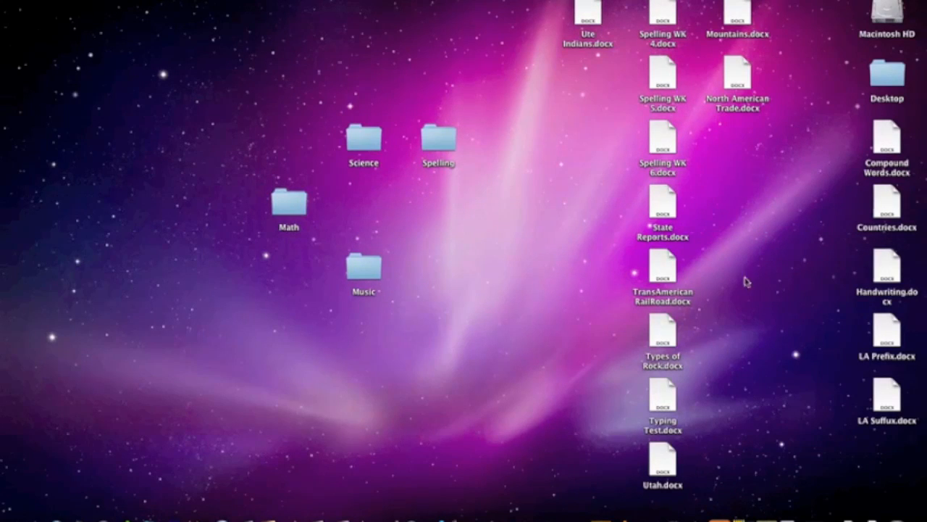
{"action": "left_click_drag", "start_coordinate": [737, 16], "coordinate": [373, 139]}
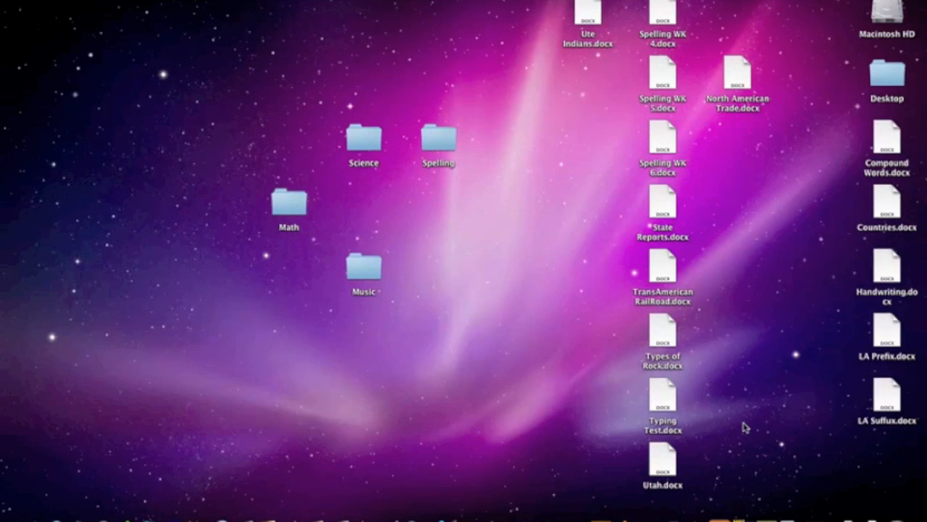
{"action": "left_click", "coordinate": [684, 172]}
{"action": "left_click_drag", "start_coordinate": [684, 173], "coordinate": [450, 131]}
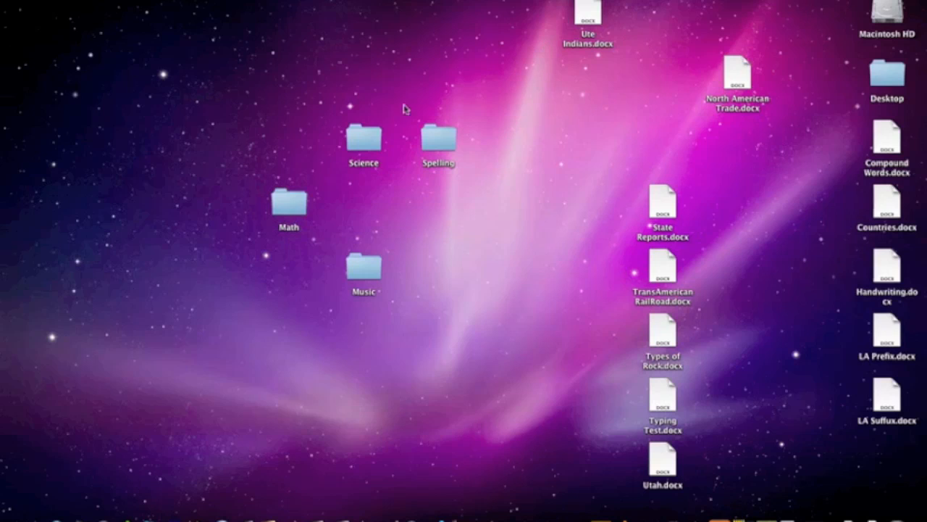
Step: Arrange the four folders in a two-by-two block high on the desktop, with Science and Spelling above Math and Music
{"action": "left_click_drag", "start_coordinate": [363, 138], "coordinate": [398, 22]}
{"action": "left_click_drag", "start_coordinate": [438, 137], "coordinate": [439, 20]}
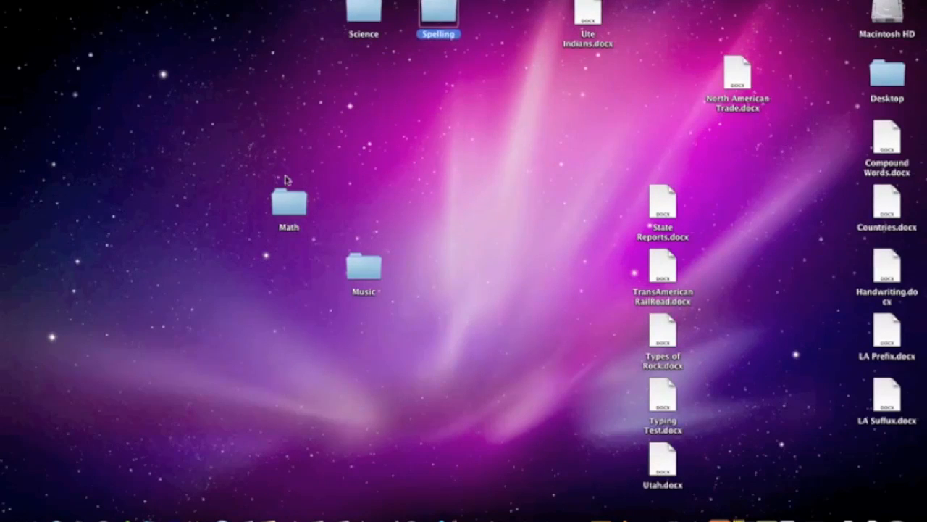
{"action": "left_click_drag", "start_coordinate": [287, 210], "coordinate": [360, 79]}
{"action": "left_click_drag", "start_coordinate": [364, 268], "coordinate": [438, 74]}
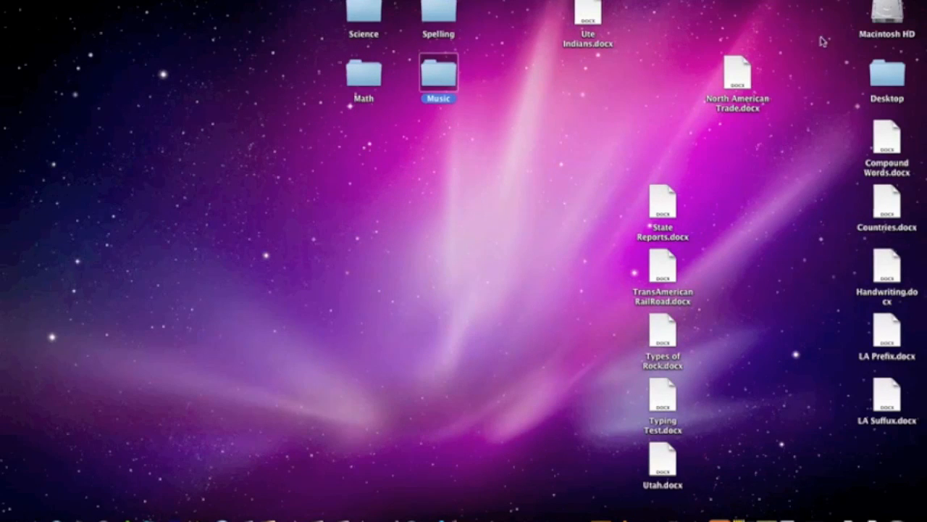
Step: Open Documents on the Macintosh HD and move the Math folder from the desktop into it
{"action": "double_click", "coordinate": [887, 13]}
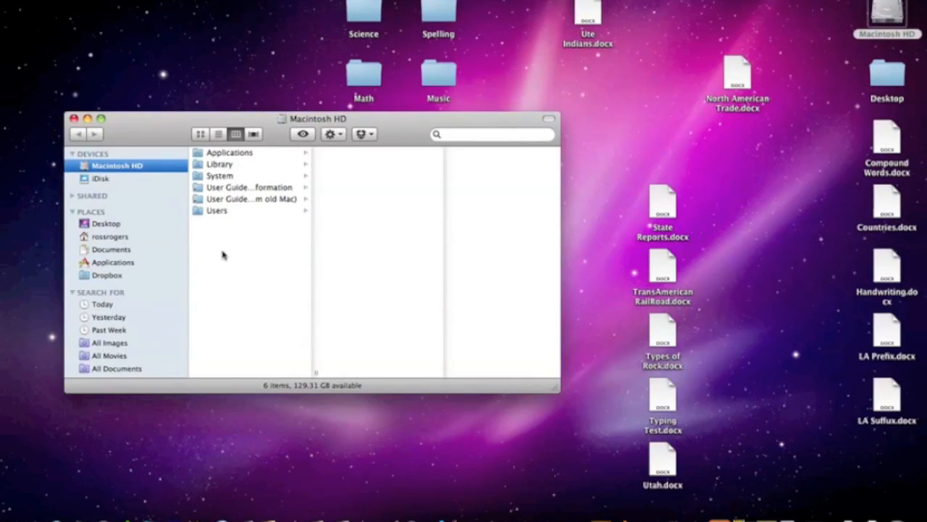
{"action": "left_click", "coordinate": [110, 250]}
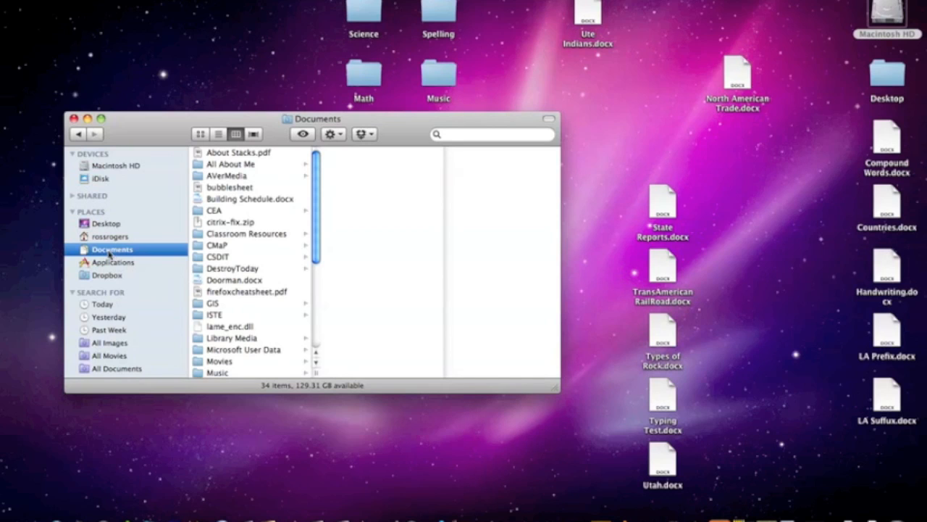
{"action": "left_click_drag", "start_coordinate": [368, 77], "coordinate": [110, 250]}
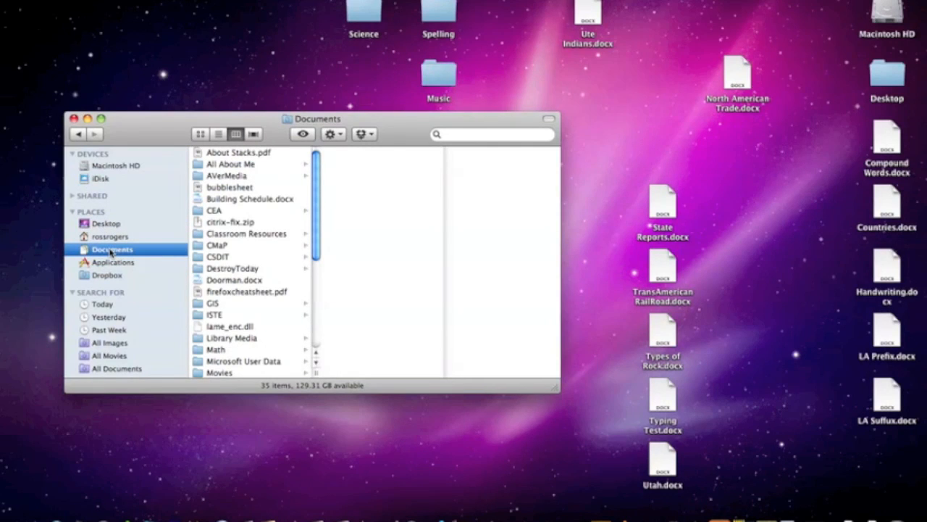
Step: Create a subfolder named Unit 1 inside the Math folder in Documents
{"action": "left_click", "coordinate": [217, 352]}
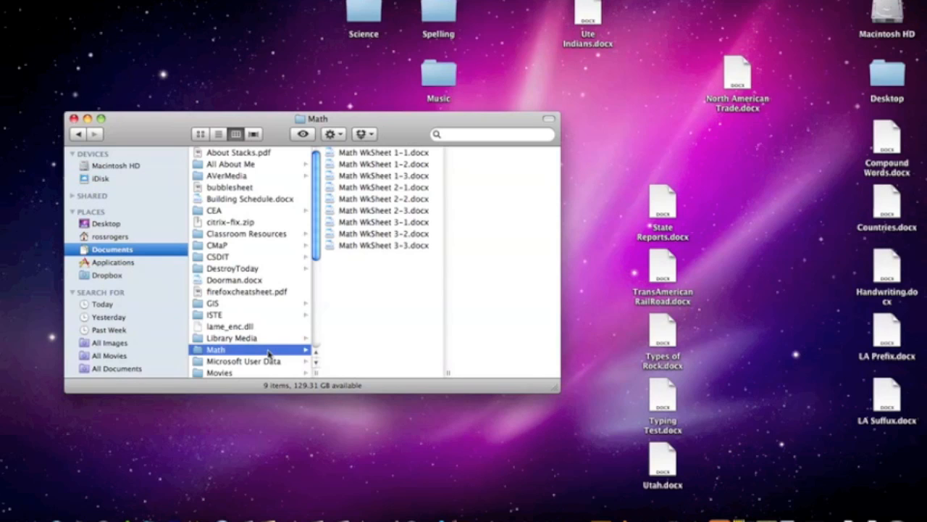
{"action": "right_click", "coordinate": [367, 281]}
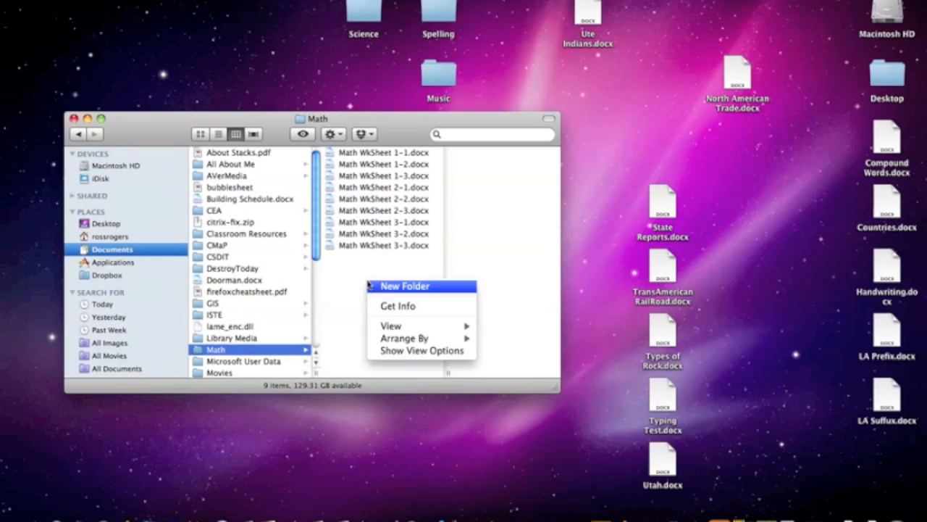
{"action": "left_click", "coordinate": [390, 286]}
{"action": "type", "text": "U"}
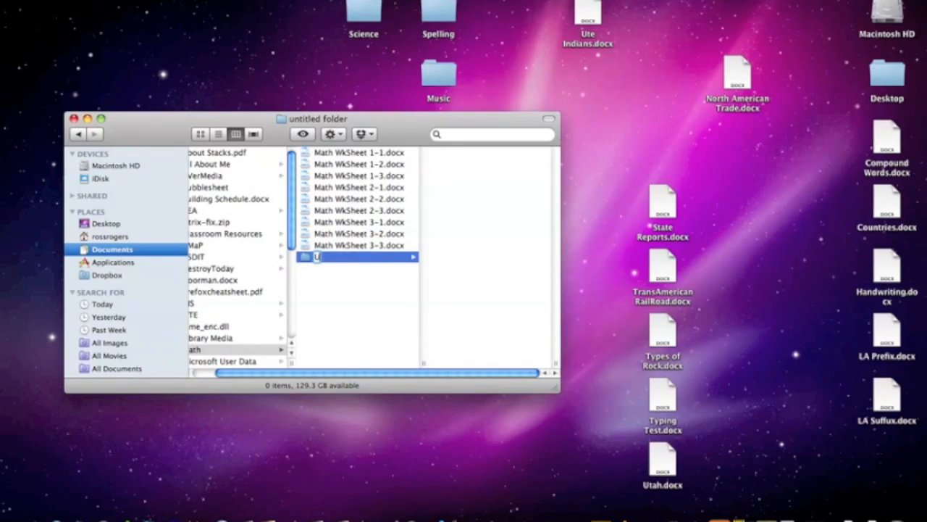
{"action": "type", "text": "nit 1"}
{"action": "key", "text": "Return"}
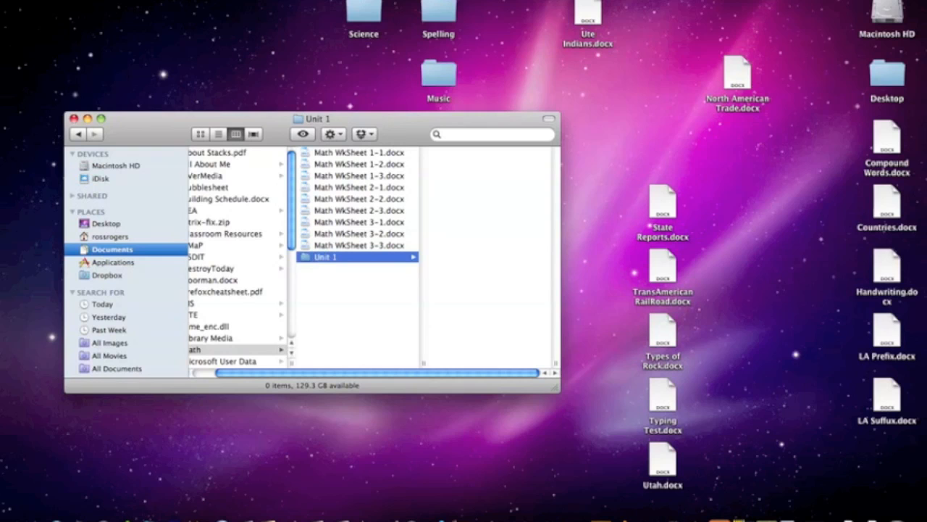
Step: Move Math WkSheet 1-1, 1-2 and 1-3 into the Unit 1 folder
{"action": "left_click_drag", "start_coordinate": [324, 154], "coordinate": [332, 262]}
{"action": "left_click_drag", "start_coordinate": [332, 165], "coordinate": [338, 248]}
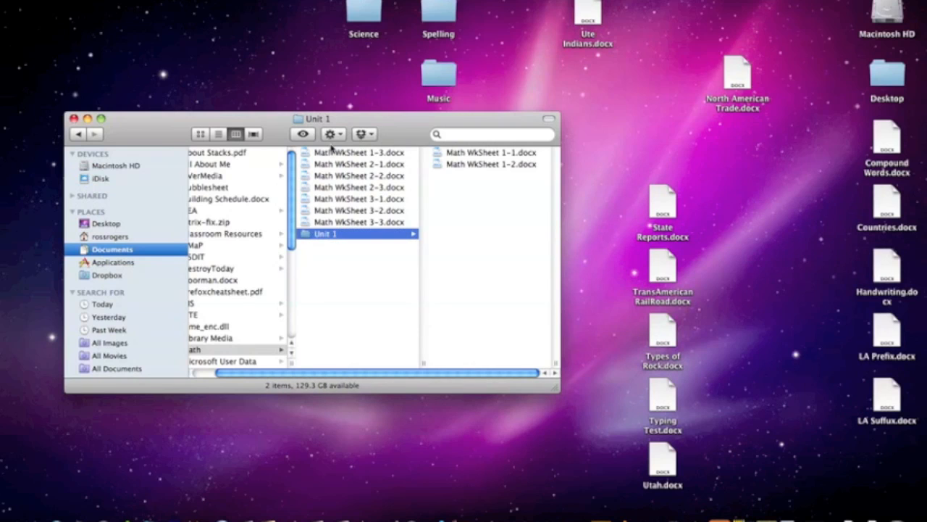
{"action": "left_click_drag", "start_coordinate": [328, 156], "coordinate": [331, 237]}
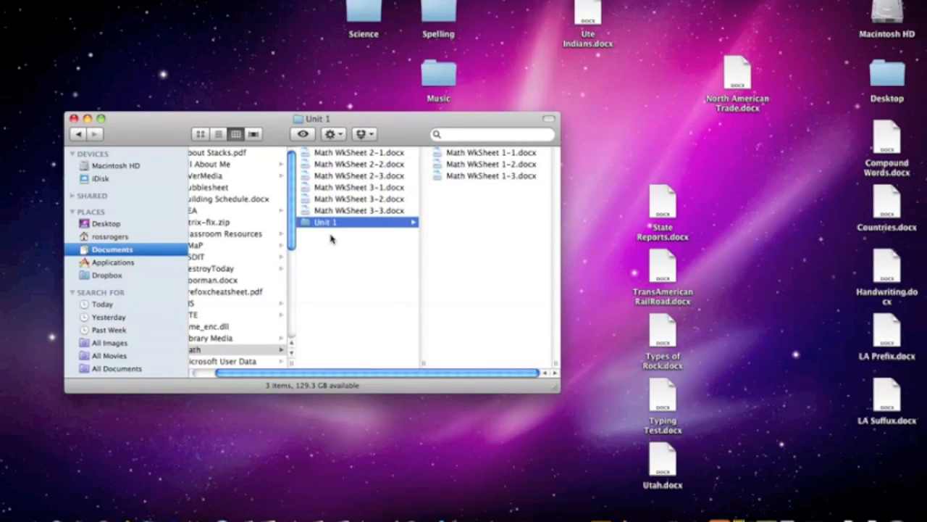